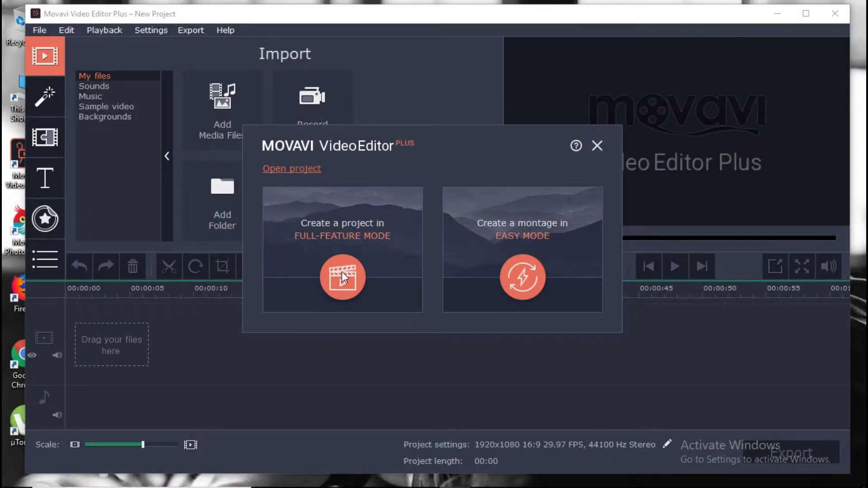
# - Create the new project in Full-Feature mode
pyautogui.click(342, 273)
# - Import the SAM_6540.MP4 video from the computer
pyautogui.click(209, 112)
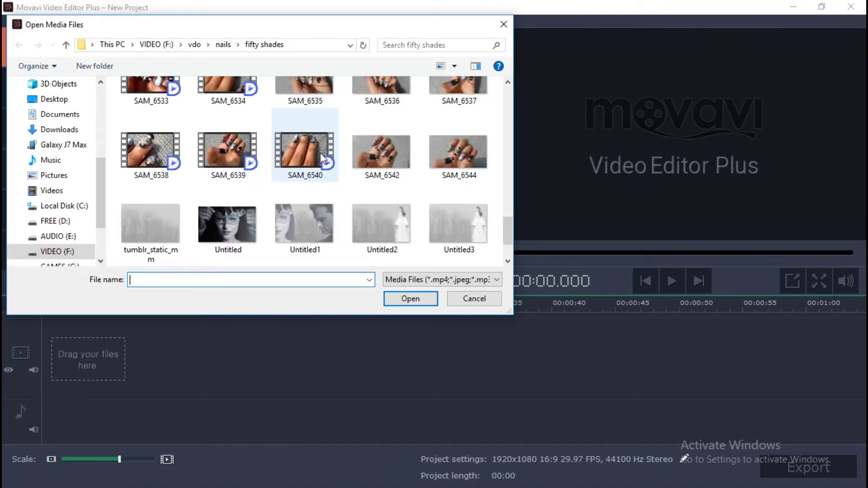
pyautogui.click(320, 153)
pyautogui.click(409, 299)
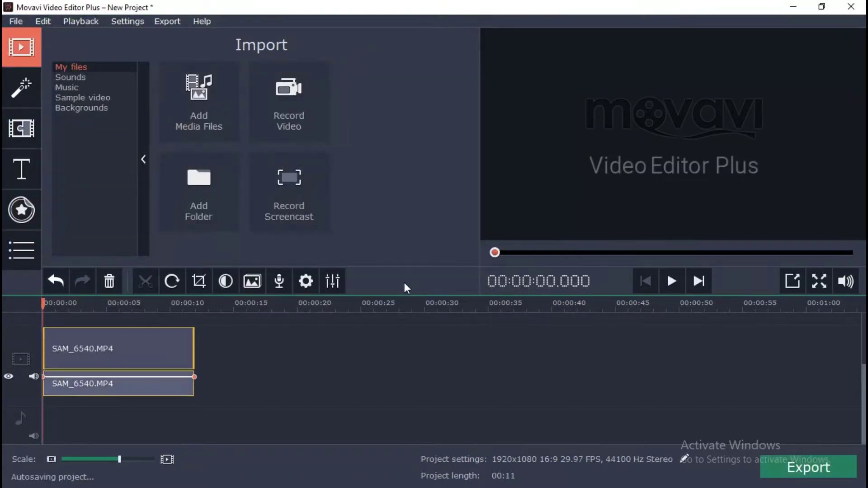
# - Place the Stars sample video at the start of the timeline
pyautogui.click(87, 107)
pyautogui.click(87, 100)
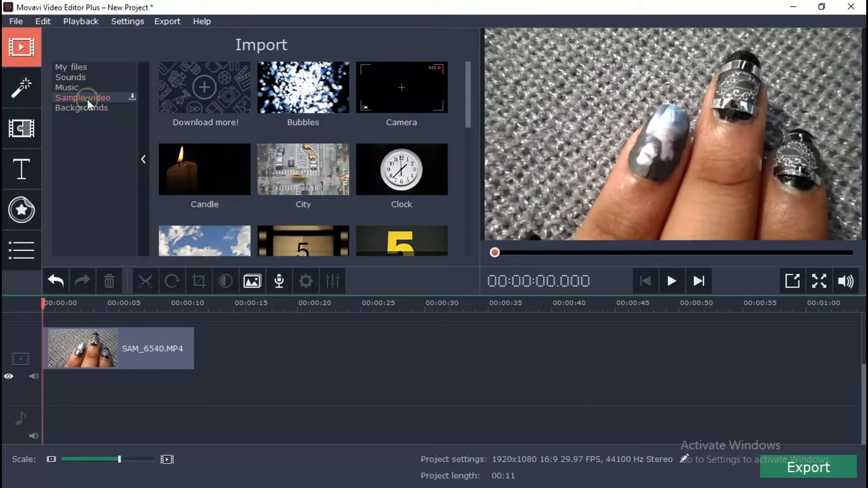
pyautogui.click(308, 94)
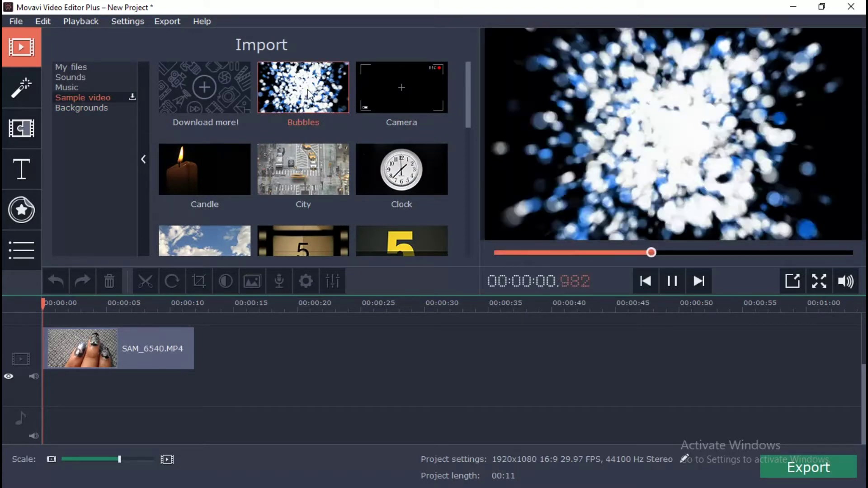
pyautogui.scroll(-10, 262, 121)
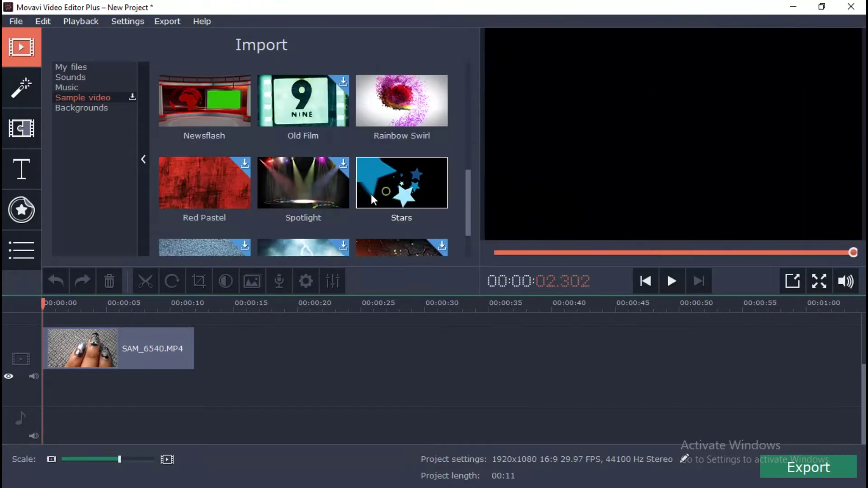
pyautogui.moveTo(371, 194); pyautogui.dragTo(42, 343)
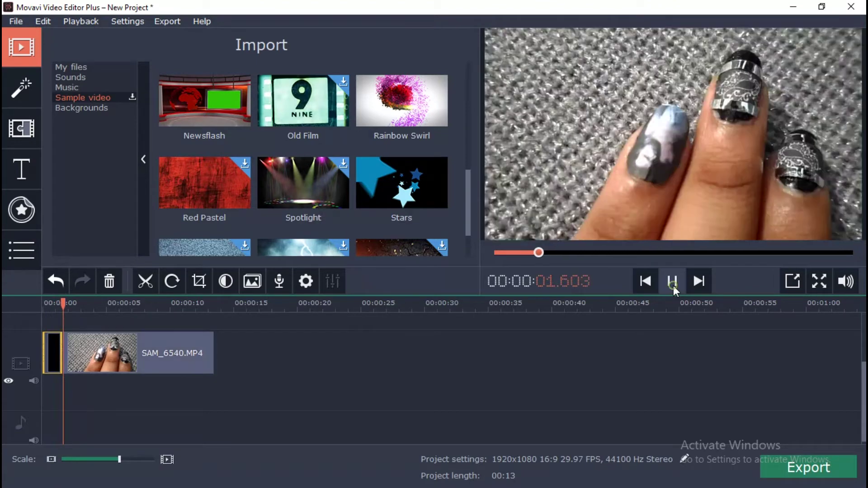
pyautogui.click(673, 284)
# - Add the Grey background after the nail video at the end of the timeline
pyautogui.click(71, 107)
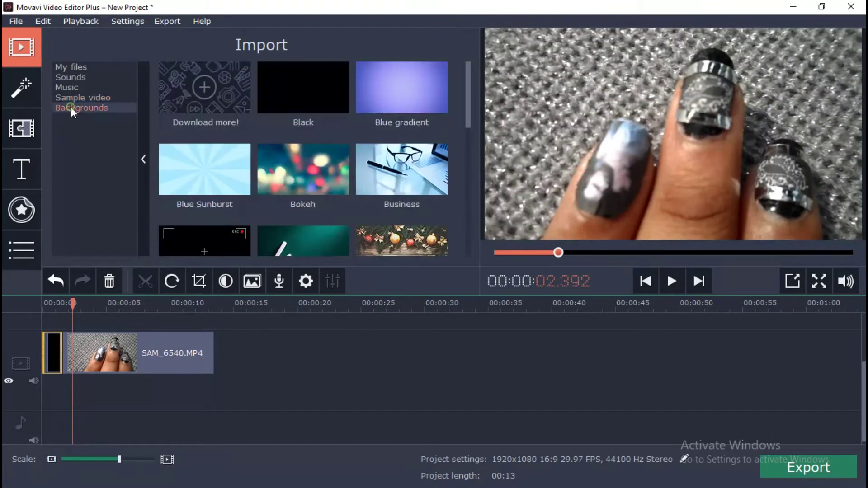
pyautogui.scroll(-5, 317, 113)
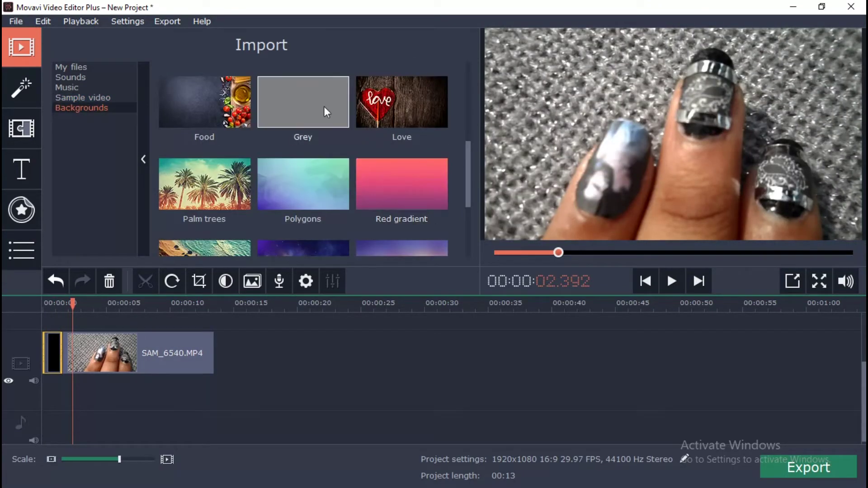
pyautogui.moveTo(322, 110); pyautogui.dragTo(258, 355)
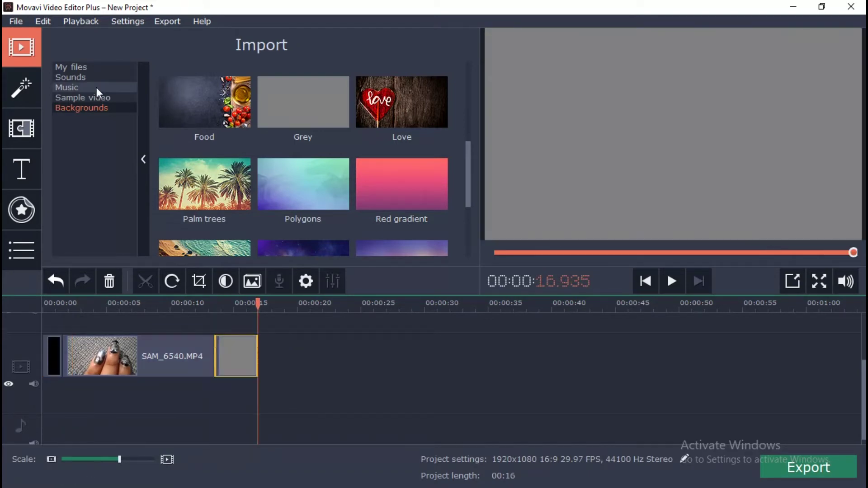
pyautogui.click(96, 88)
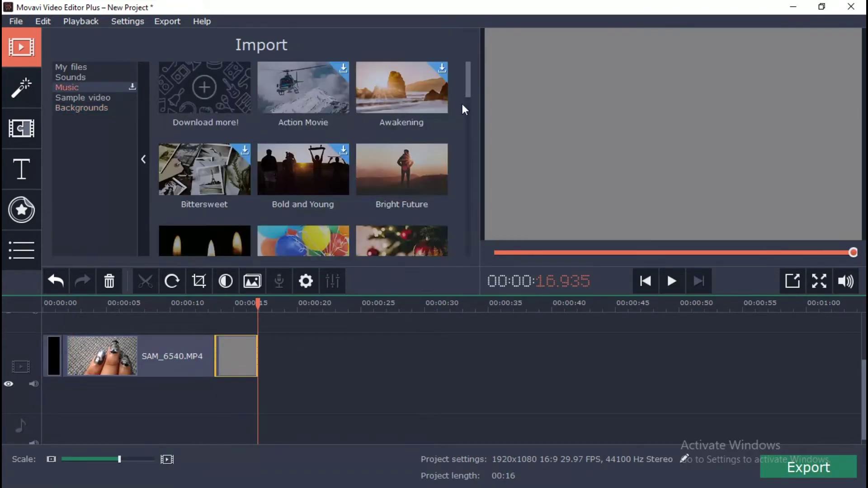
# - Add the Cartoons music track to the audio track
pyautogui.scroll(-2, 386, 138)
pyautogui.scroll(-1, 384, 140)
pyautogui.click(300, 195)
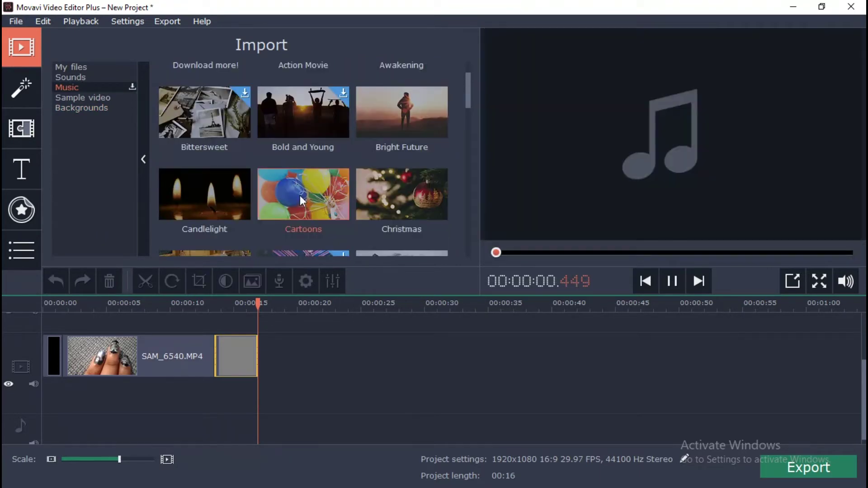
pyautogui.moveTo(300, 195)
pyautogui.mouseDown()
pyautogui.moveTo(176, 394)
pyautogui.moveTo(42, 384)
pyautogui.moveTo(62, 390)
pyautogui.mouseUp()
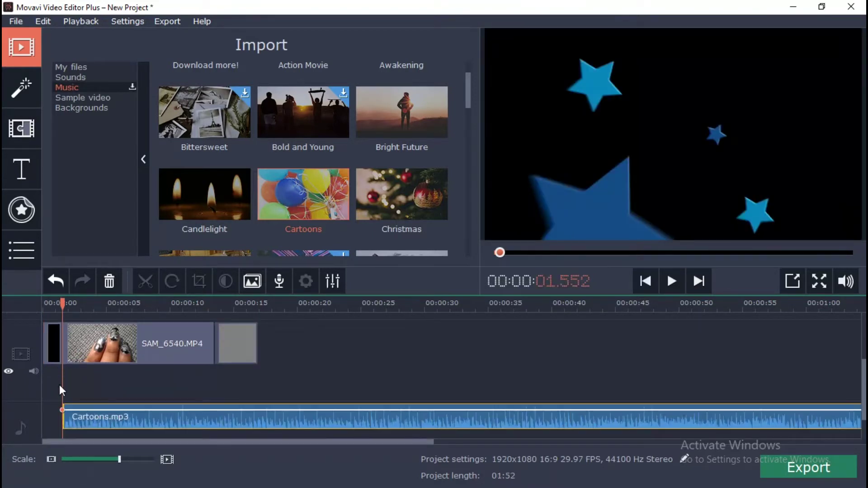
# - Split the music where the video ends at 00:16 and delete the leftover part
pyautogui.click(267, 427)
pyautogui.click(259, 424)
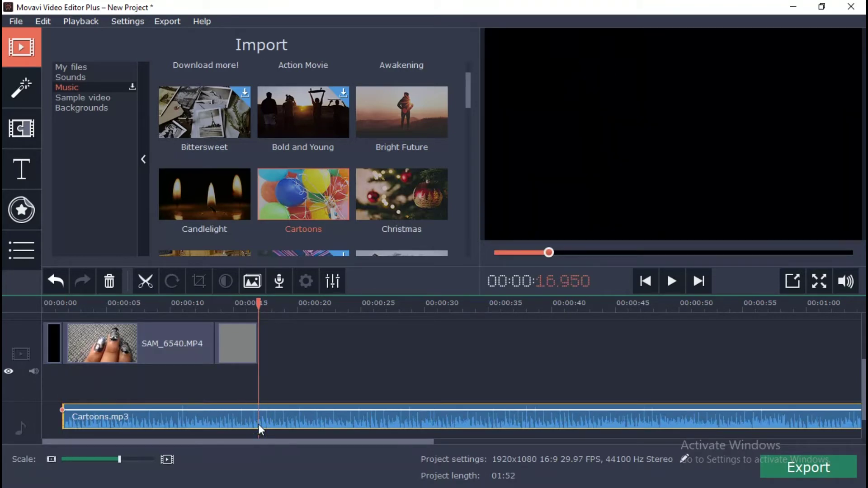
pyautogui.click(145, 280)
pyautogui.click(280, 409)
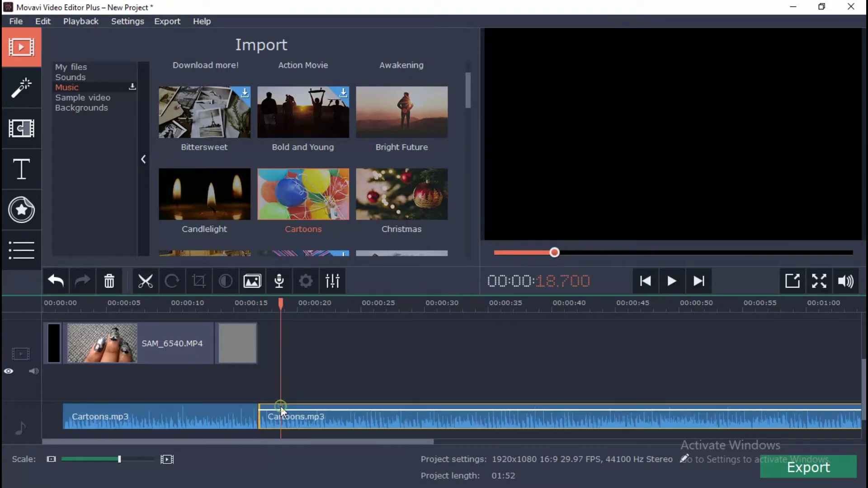
pyautogui.press('Delete')
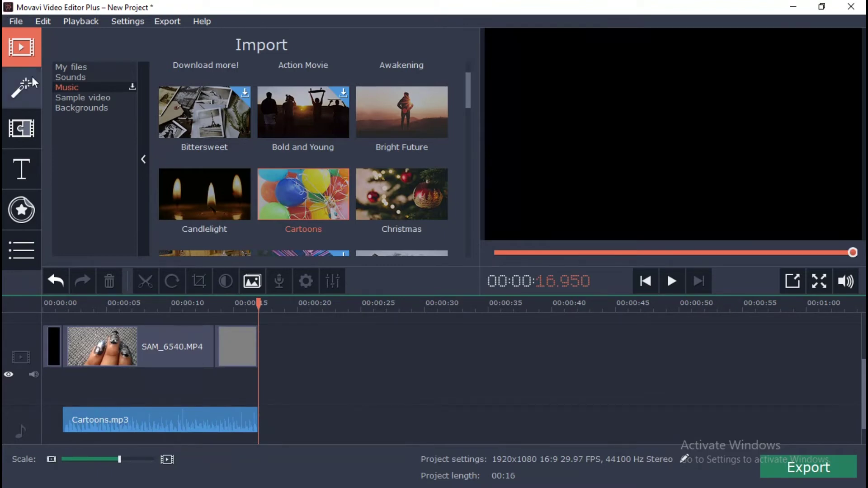
# - Apply the Glass mosaic filter to the third clip, then remove it again
pyautogui.click(26, 88)
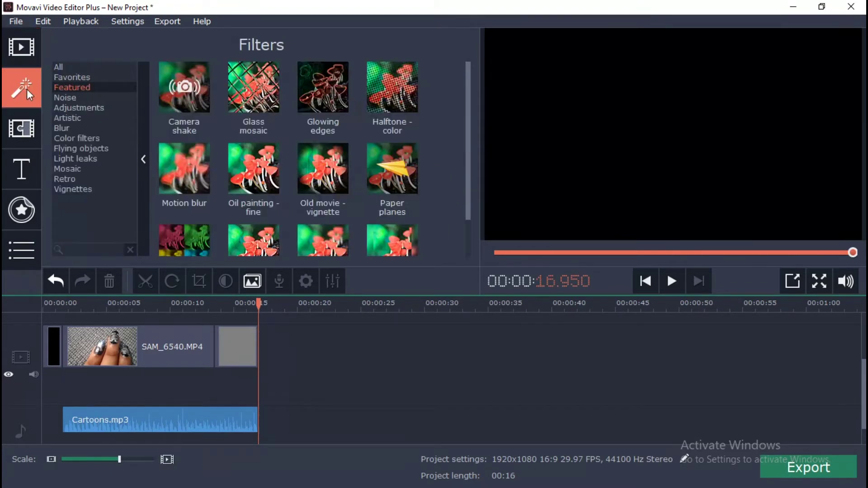
pyautogui.click(253, 91)
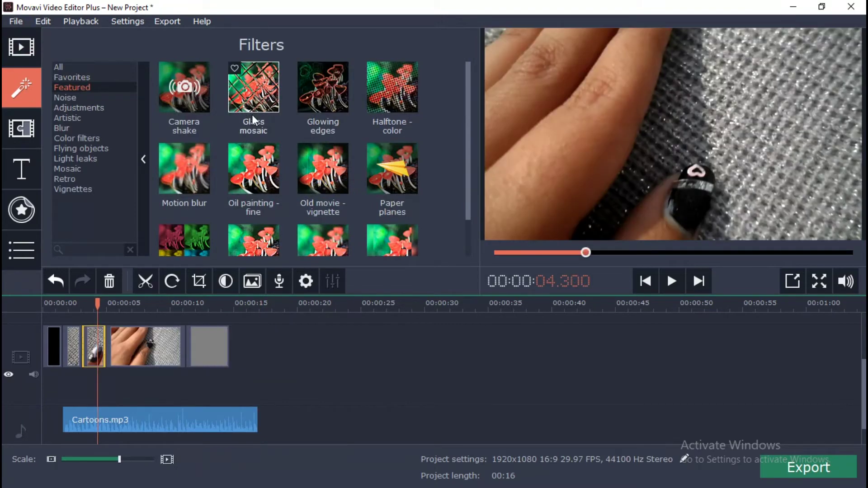
pyautogui.moveTo(253, 119); pyautogui.dragTo(93, 348)
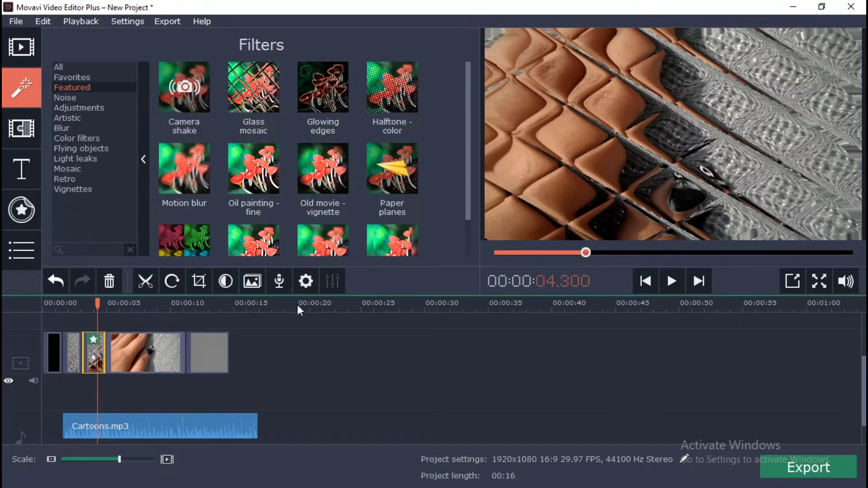
pyautogui.click(93, 344)
pyautogui.click(93, 341)
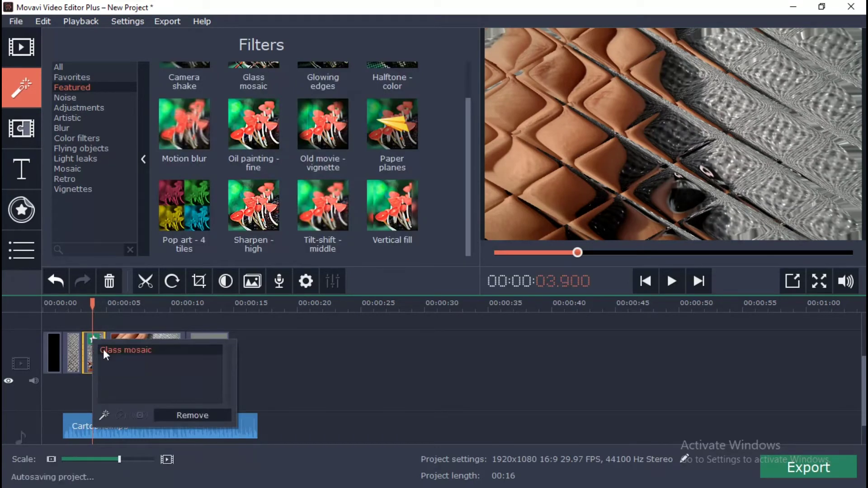
pyautogui.click(204, 416)
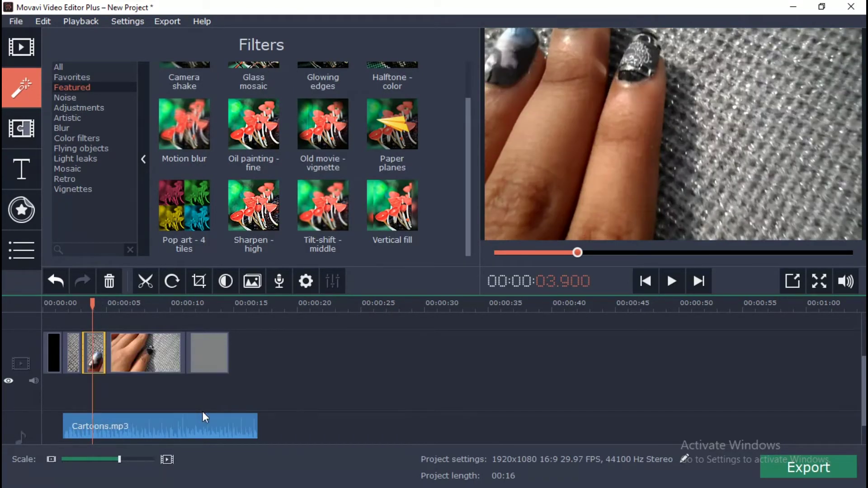
pyautogui.click(26, 135)
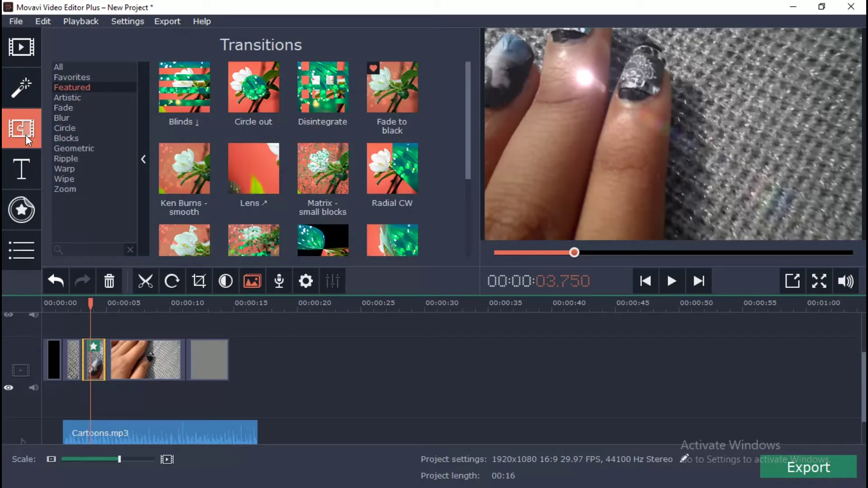
# - Insert the Ken Burns - smooth transition between the first clips
pyautogui.click(194, 182)
pyautogui.moveTo(194, 182); pyautogui.dragTo(63, 362)
pyautogui.doubleClick(222, 433)
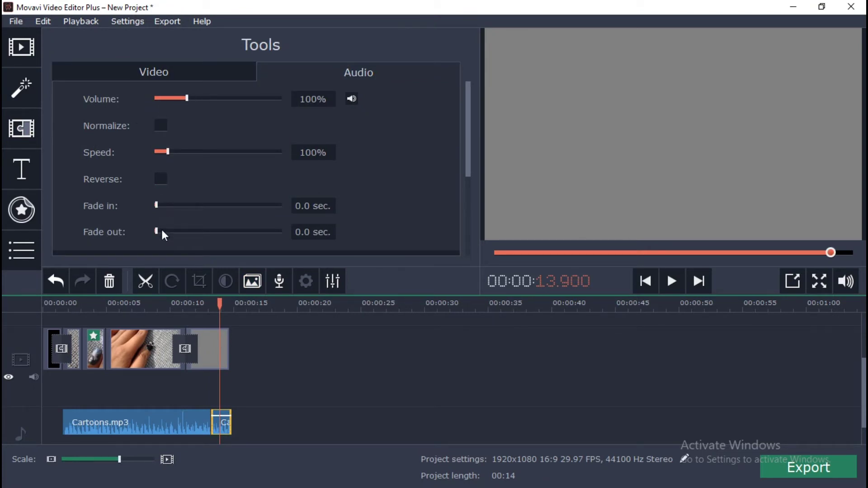
pyautogui.scroll(-3, 162, 230)
# - Shrink the nail clip's crop area to a tighter close-up of the fingers
pyautogui.click(156, 349)
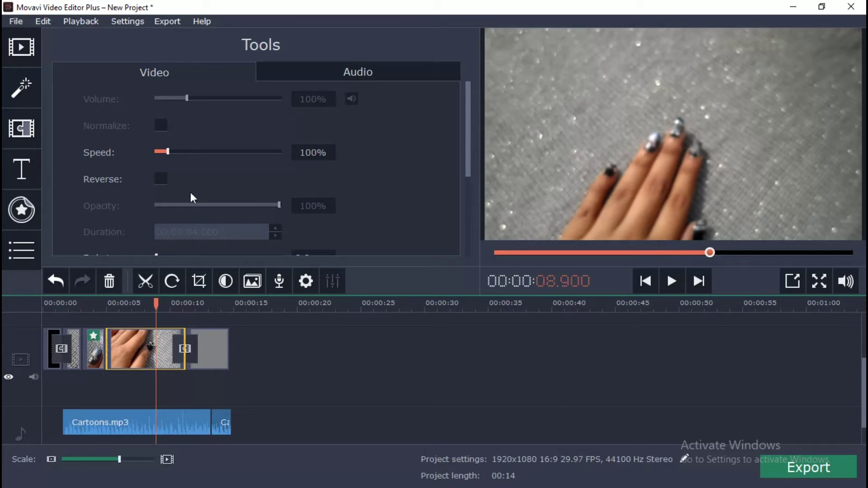
pyautogui.scroll(-4, 207, 215)
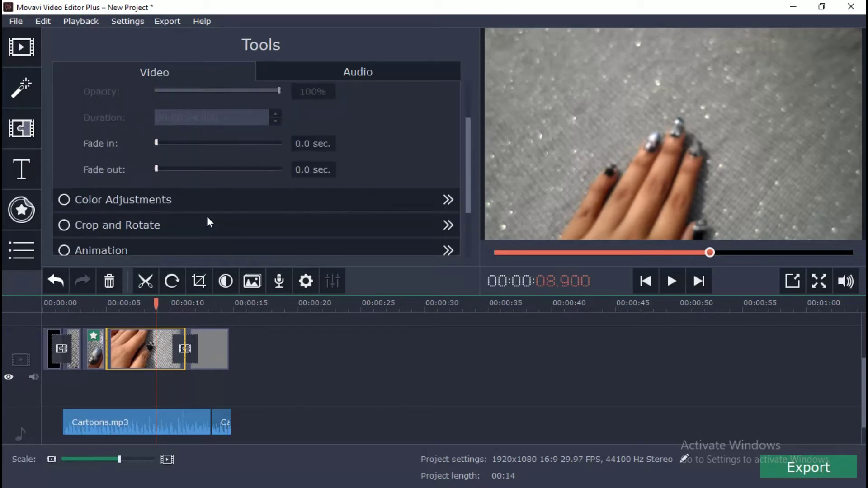
pyautogui.scroll(-2, 204, 218)
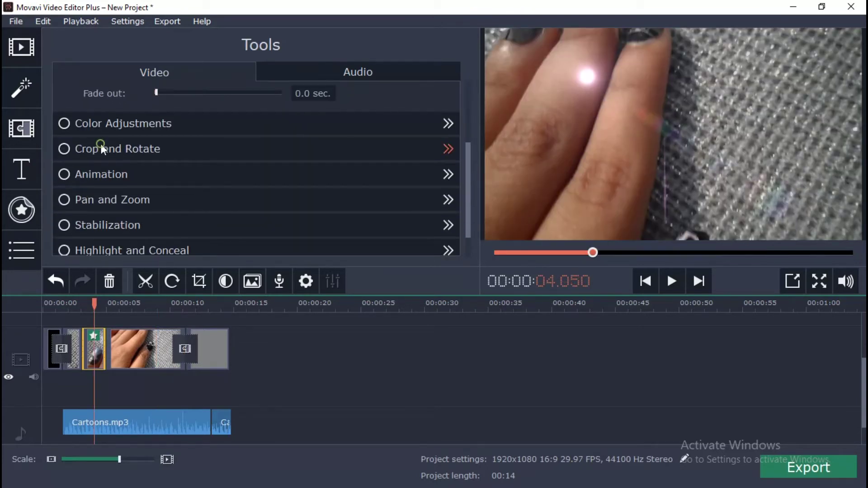
pyautogui.click(101, 145)
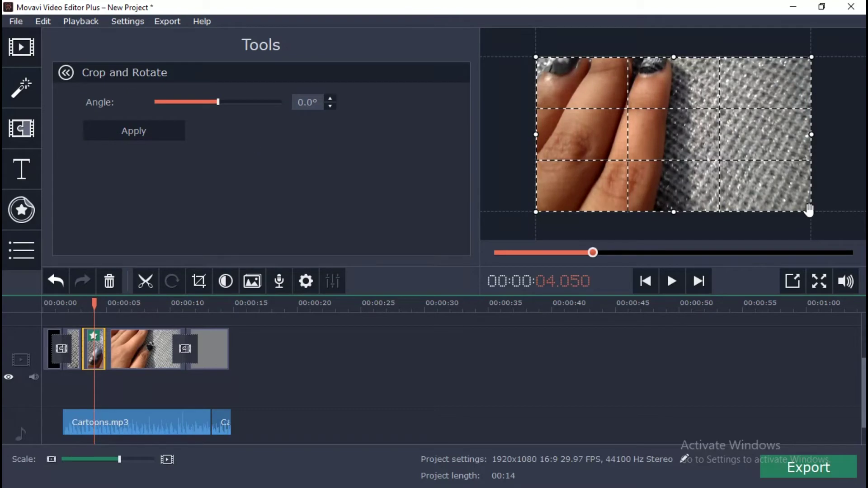
pyautogui.moveTo(811, 210); pyautogui.dragTo(756, 176)
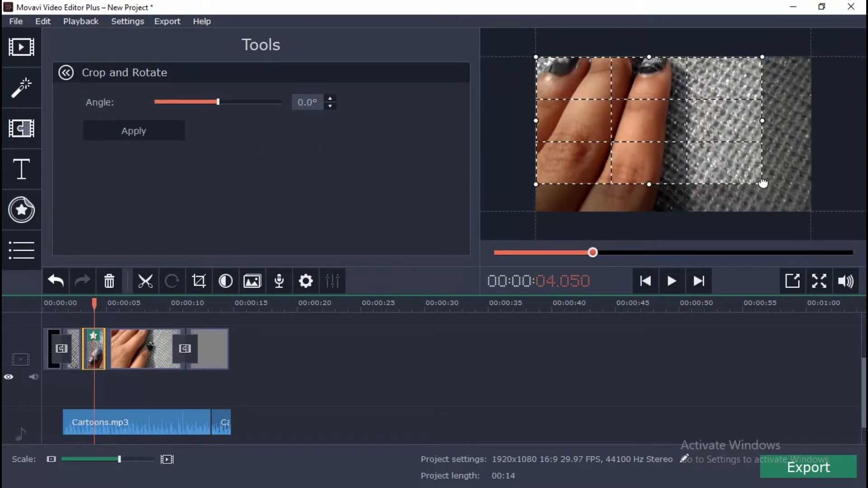
# - Apply the crop and place the Stars title on the timeline near 00:10
pyautogui.click(139, 135)
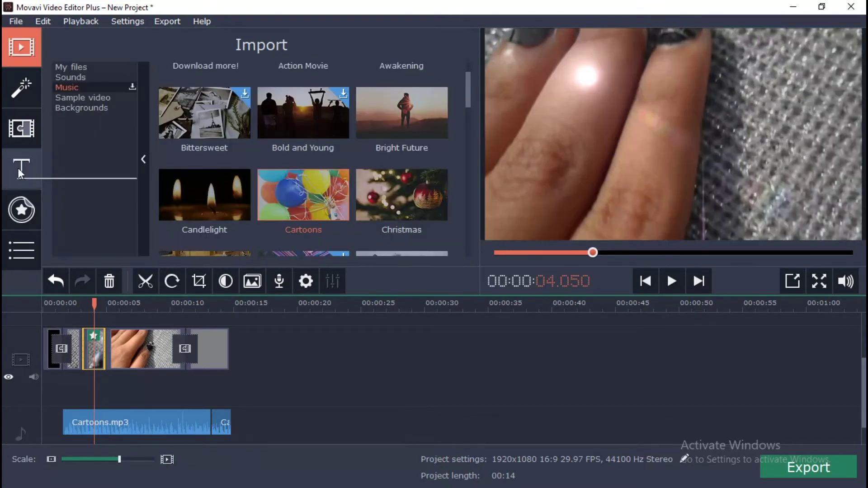
pyautogui.click(20, 172)
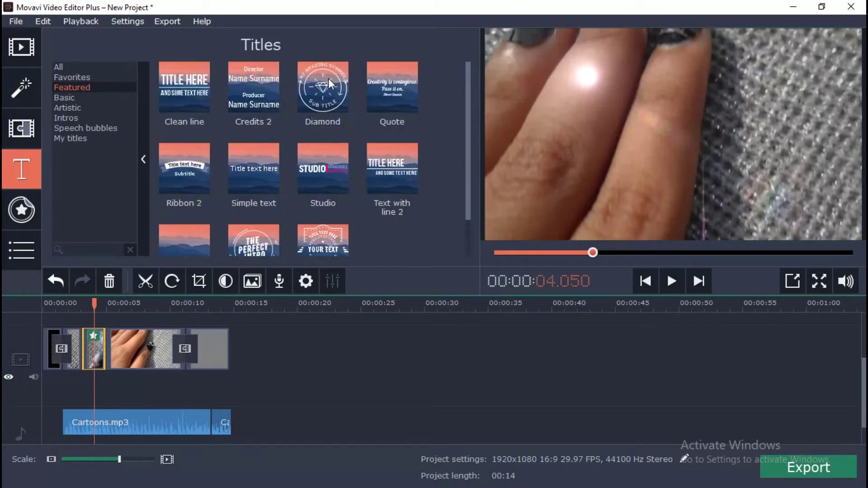
pyautogui.click(87, 68)
pyautogui.scroll(-5, 375, 178)
pyautogui.click(376, 178)
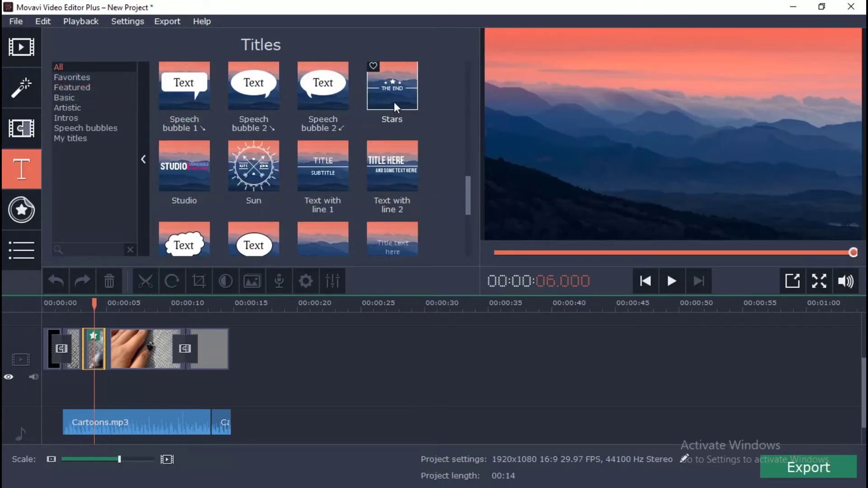
pyautogui.moveTo(394, 101); pyautogui.dragTo(190, 334)
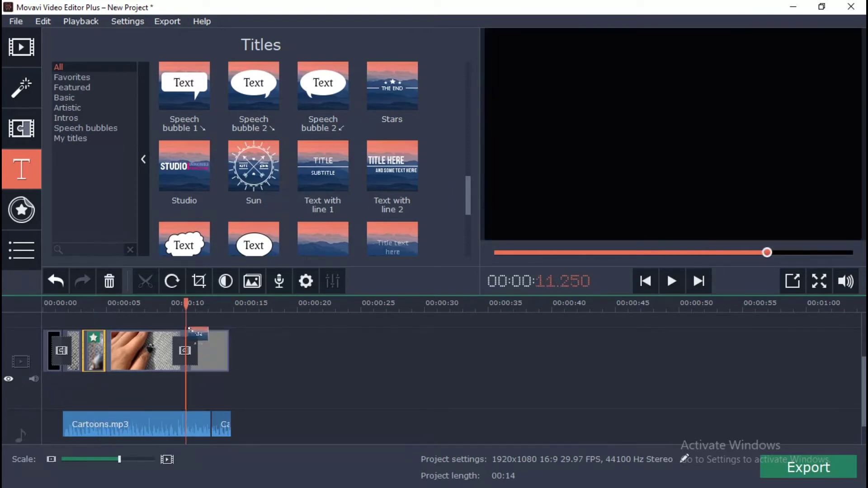
# - Move the title to its own track and shorten it to end with the video
pyautogui.moveTo(188, 326); pyautogui.dragTo(191, 306)
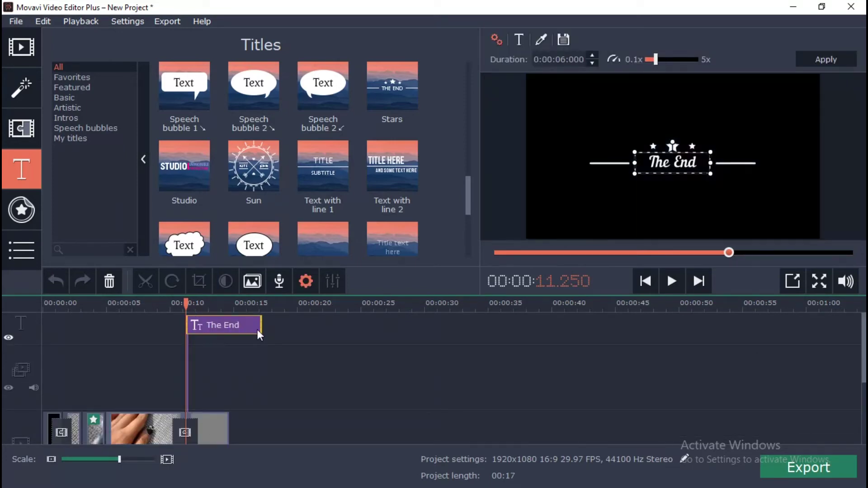
pyautogui.moveTo(260, 330); pyautogui.dragTo(225, 325)
pyautogui.doubleClick(198, 328)
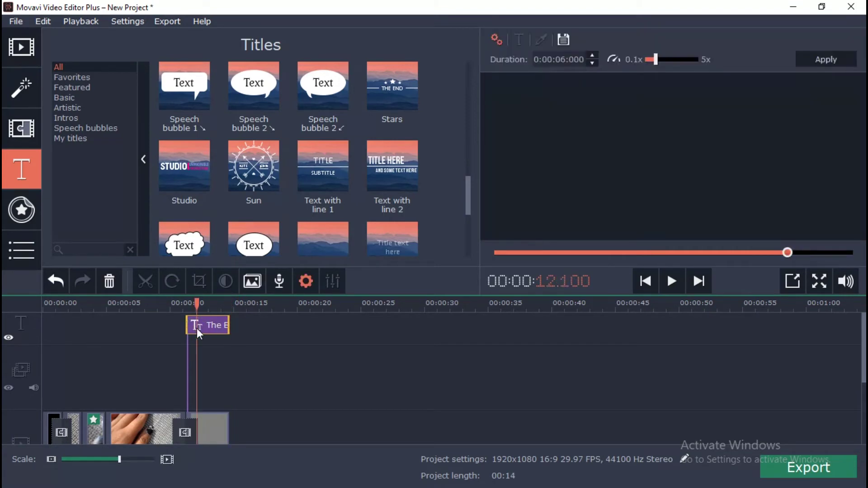
# - Adjust the title's animation speed and make The End text black
pyautogui.click(674, 59)
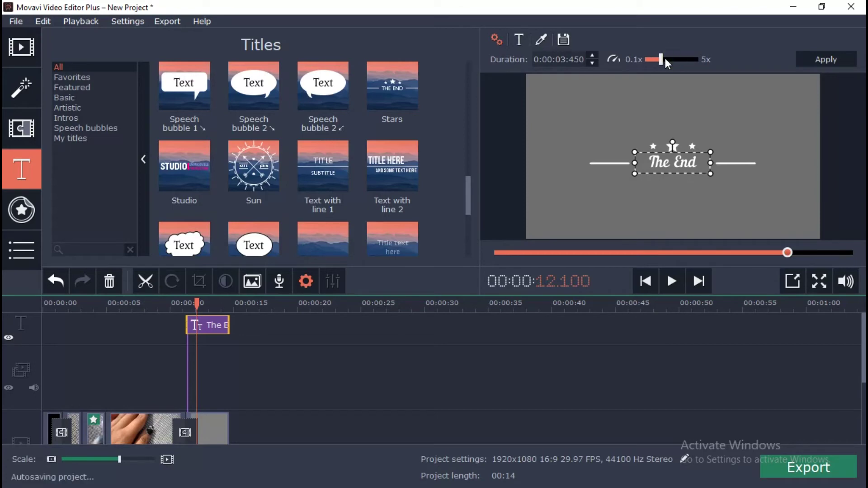
pyautogui.click(666, 59)
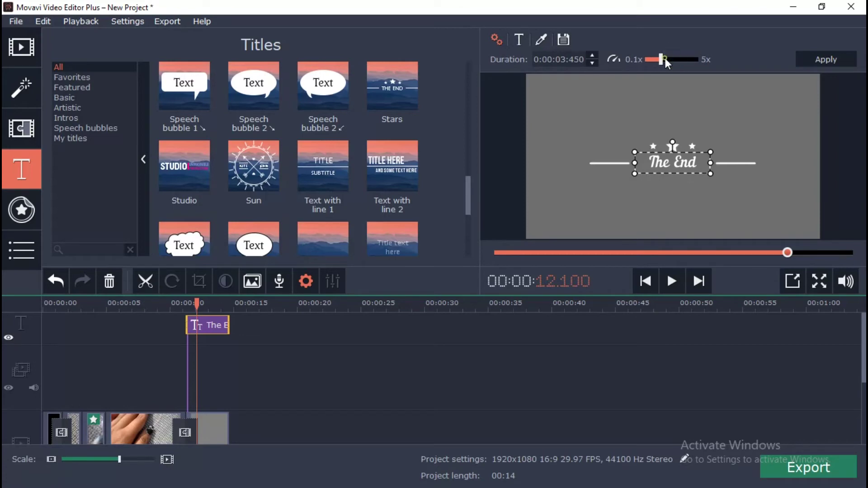
pyautogui.click(661, 163)
pyautogui.doubleClick(663, 166)
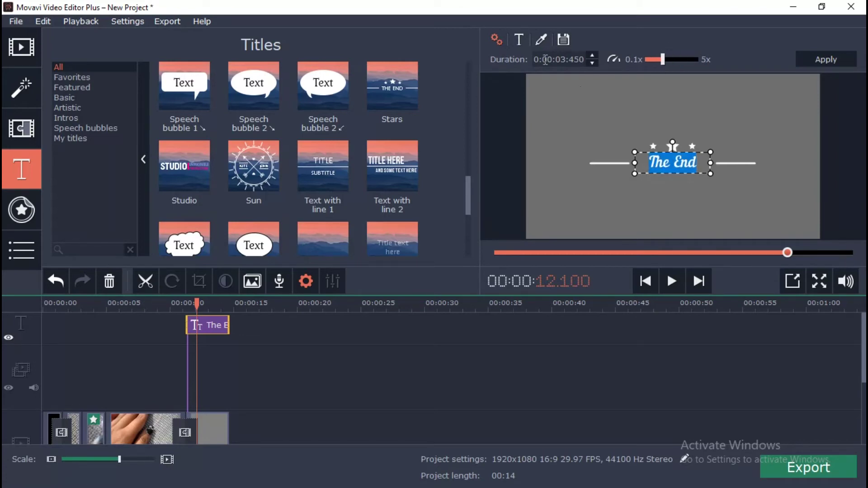
pyautogui.click(540, 40)
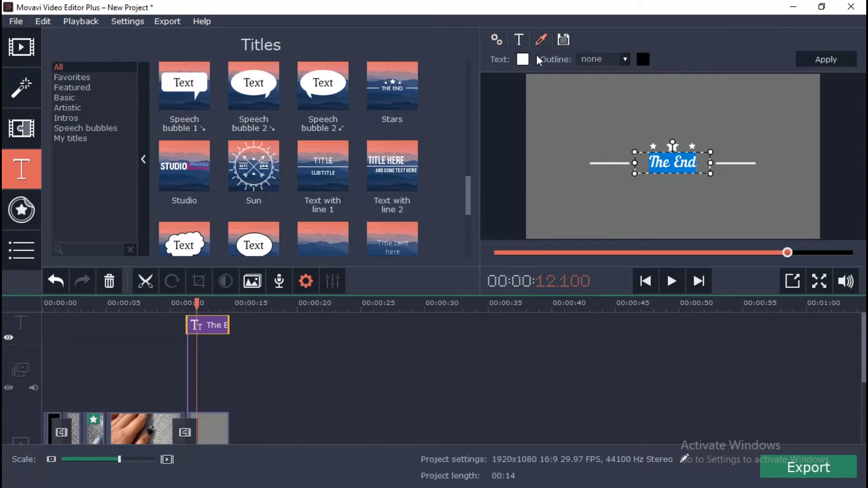
pyautogui.click(523, 59)
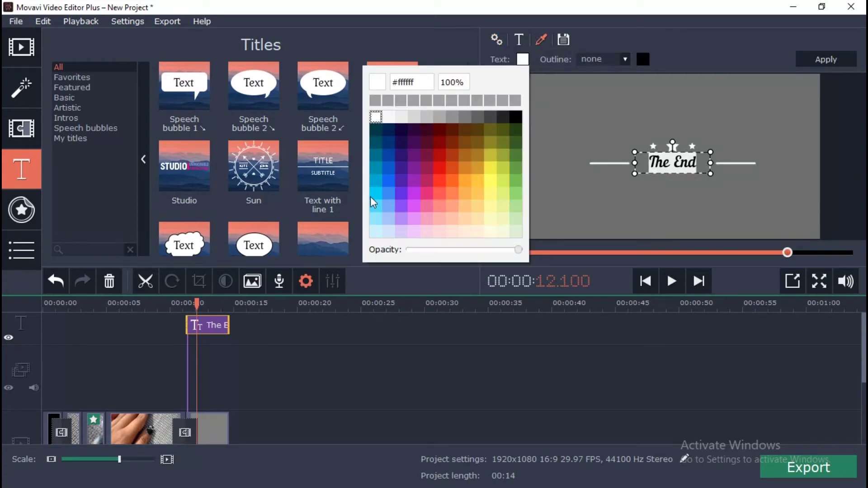
pyautogui.click(514, 119)
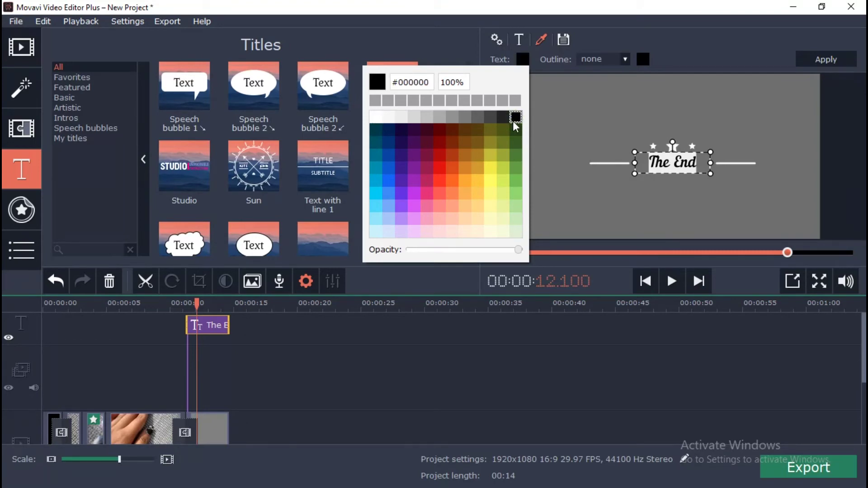
pyautogui.click(579, 187)
pyautogui.click(614, 209)
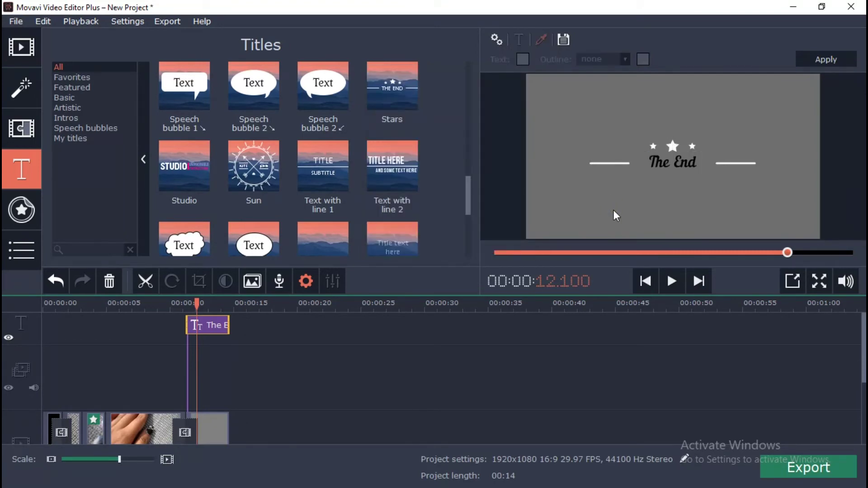
# - Make the title's stars-and-lines decoration black
pyautogui.click(603, 162)
pyautogui.click(552, 60)
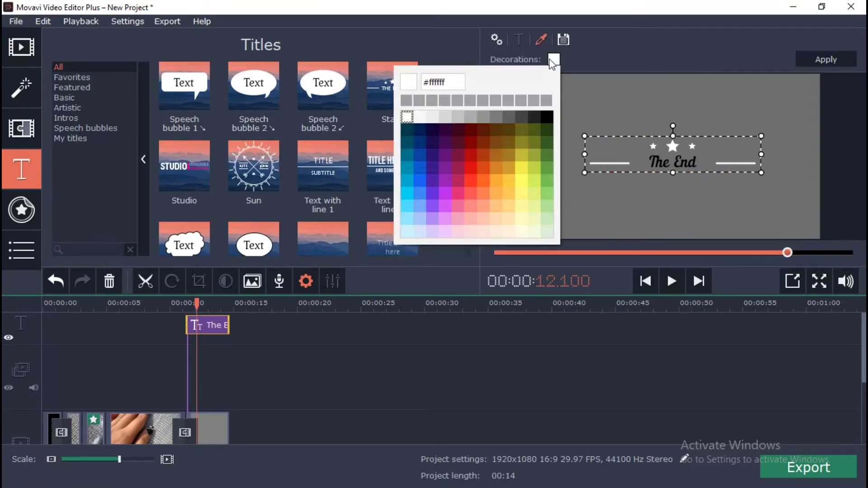
pyautogui.click(547, 117)
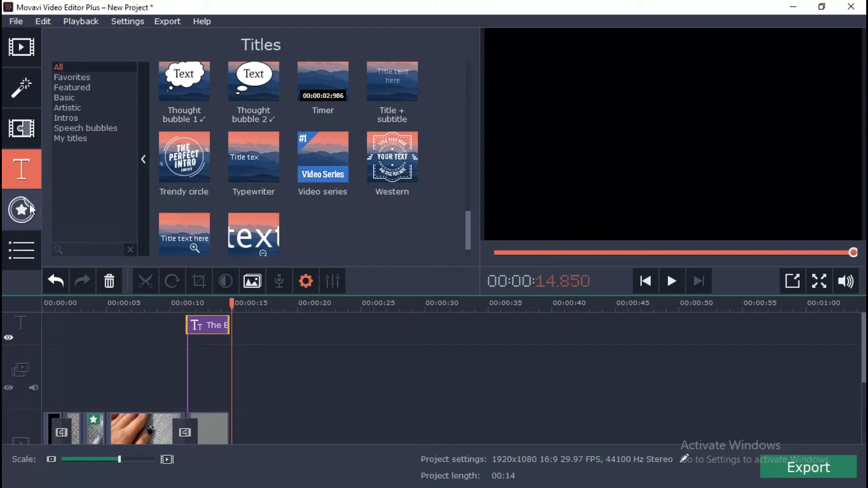
pyautogui.click(29, 204)
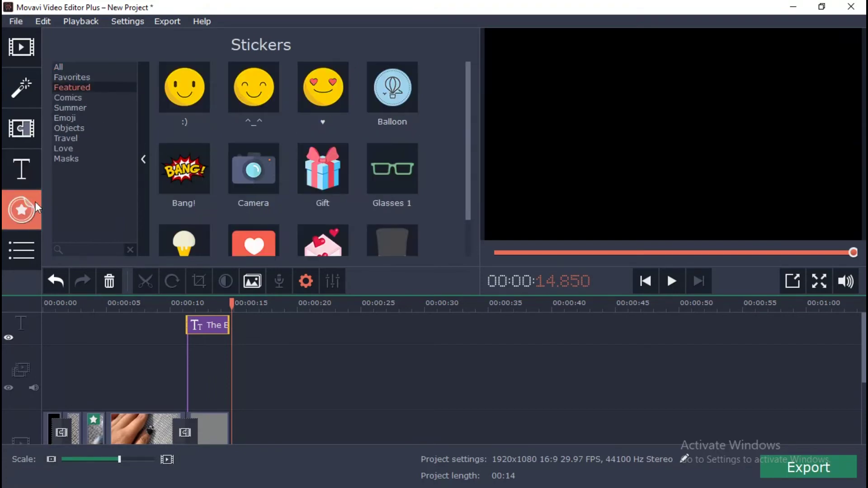
# - Place the Bowknot sticker near 00:10 and shrink it to a small bow
pyautogui.scroll(-1, 189, 154)
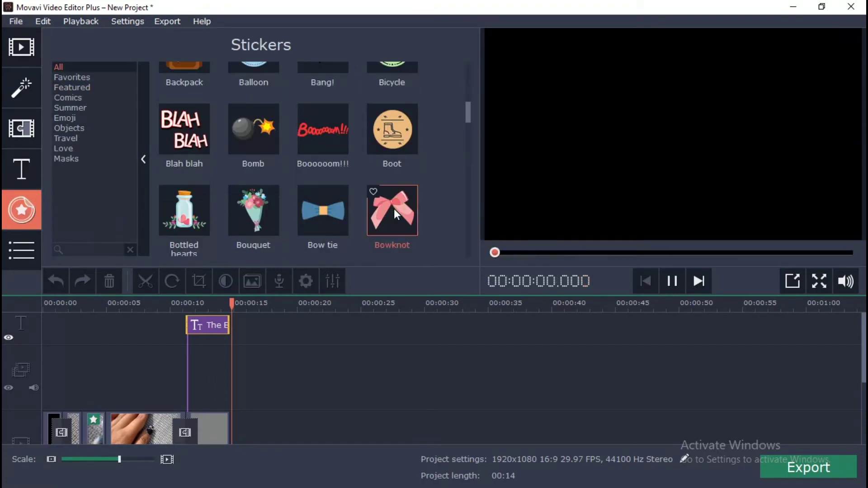
pyautogui.moveTo(392, 210); pyautogui.dragTo(192, 357)
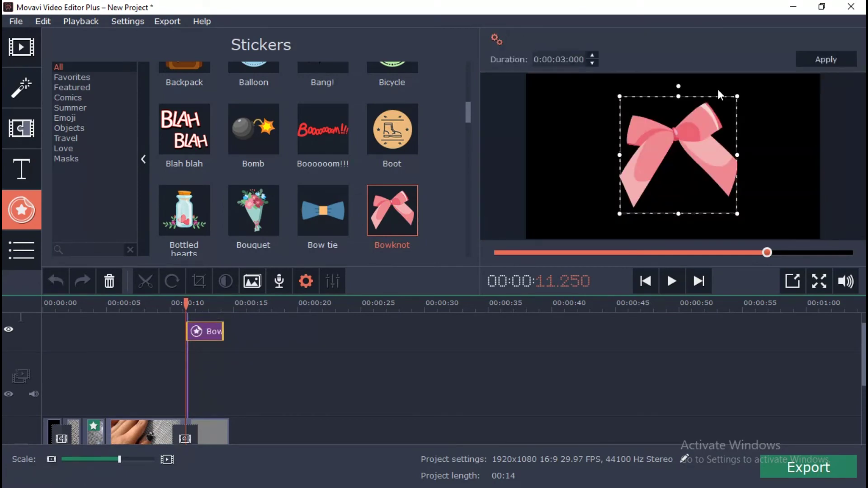
pyautogui.moveTo(737, 93); pyautogui.dragTo(639, 166)
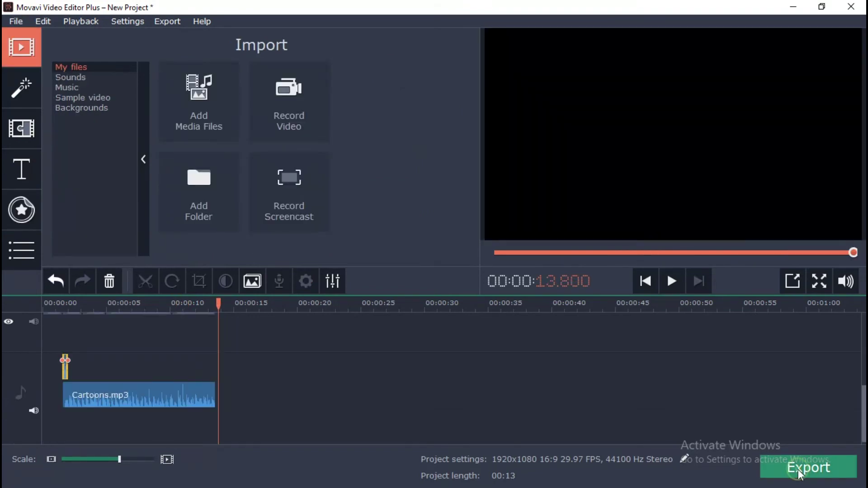
pyautogui.click(799, 469)
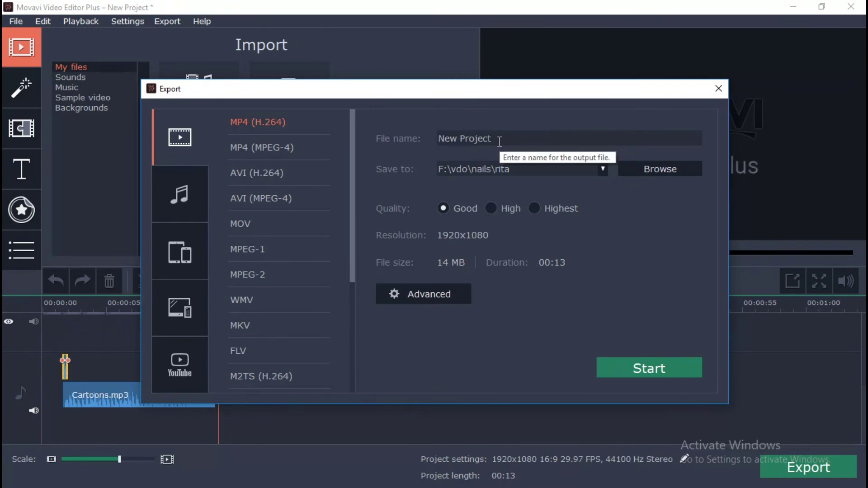
# - Export the video as MP4 (H.264) with the file name 'nailart'
pyautogui.moveTo(500, 142); pyautogui.dragTo(410, 129)
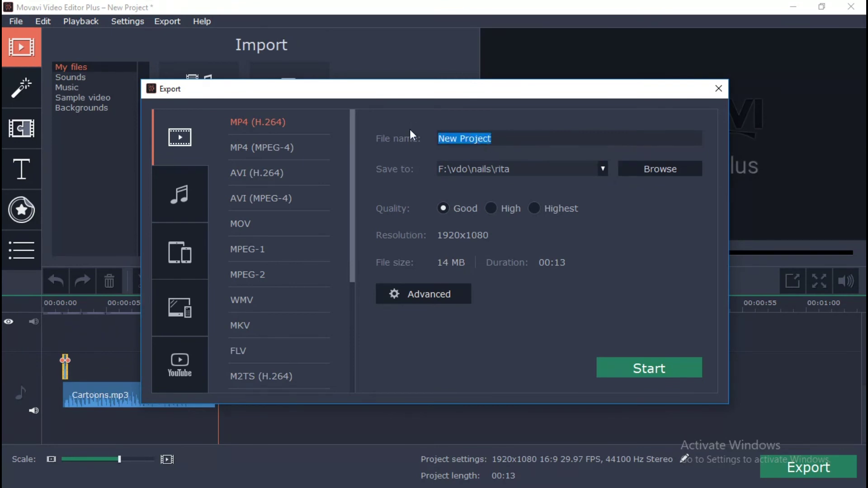
pyautogui.write('na')
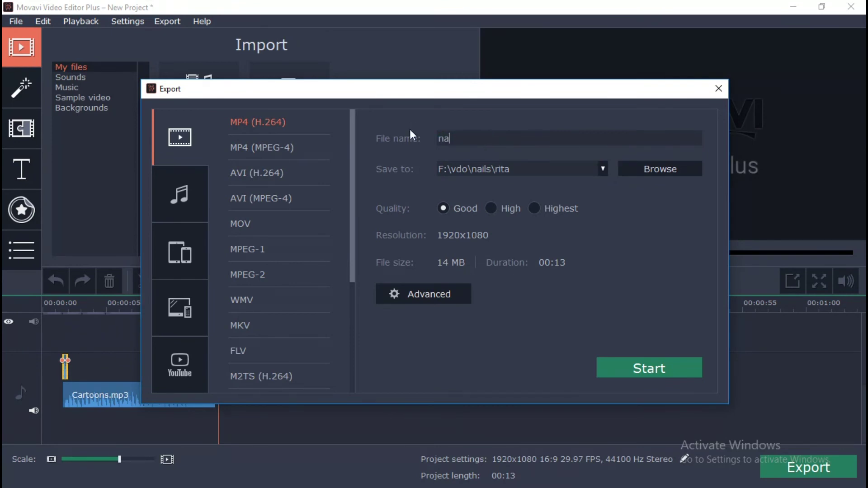
pyautogui.write('ilart')
pyautogui.click(647, 370)
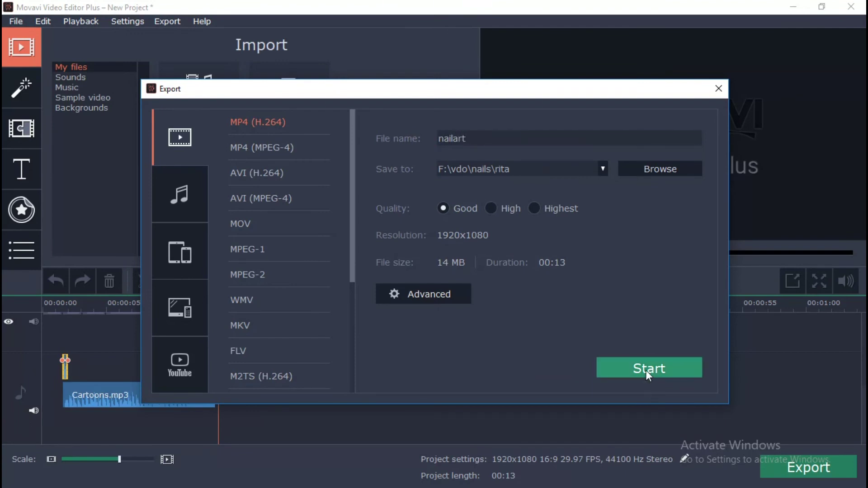